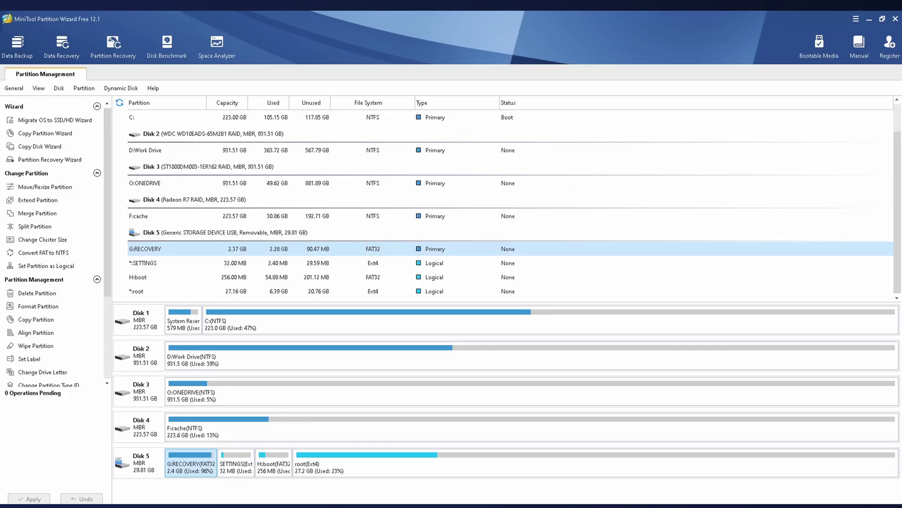
Delete the RECOVERY, SETTINGS, boot and root partitions on Disk 5.
right_click(189, 465)
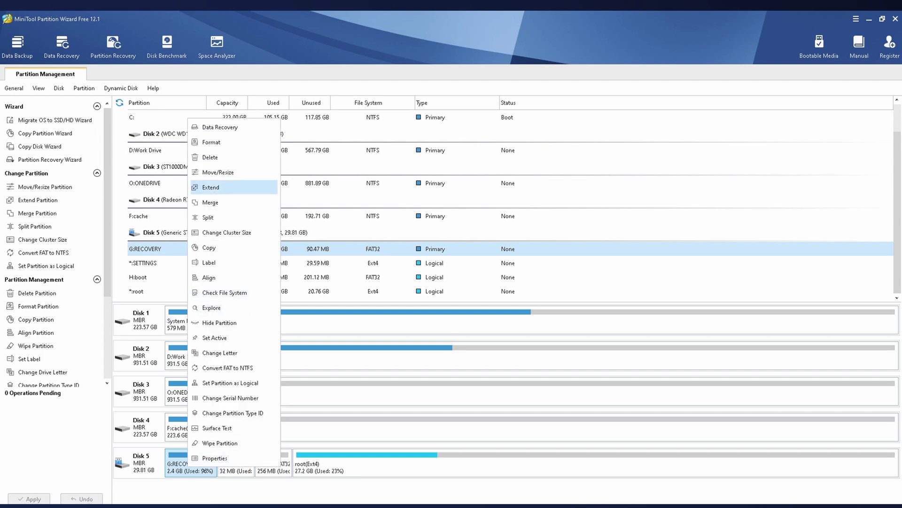
left_click(210, 157)
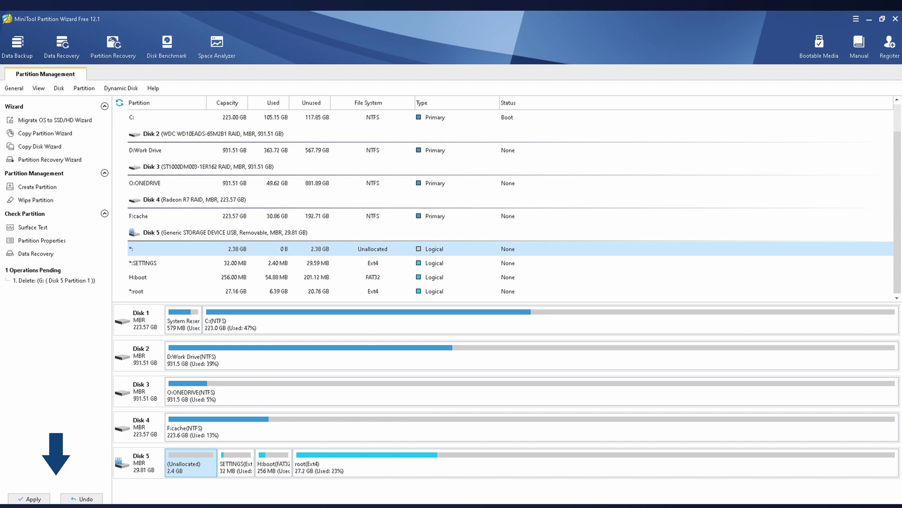
right_click(233, 463)
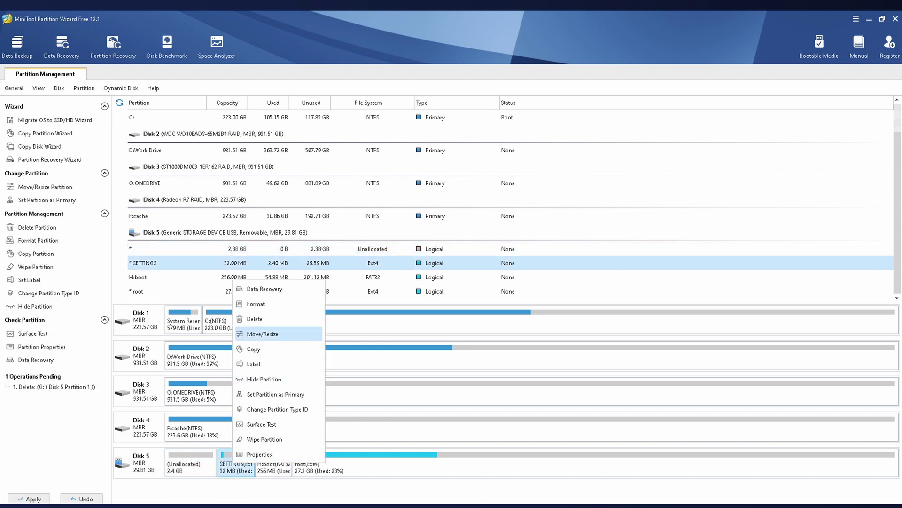
left_click(256, 318)
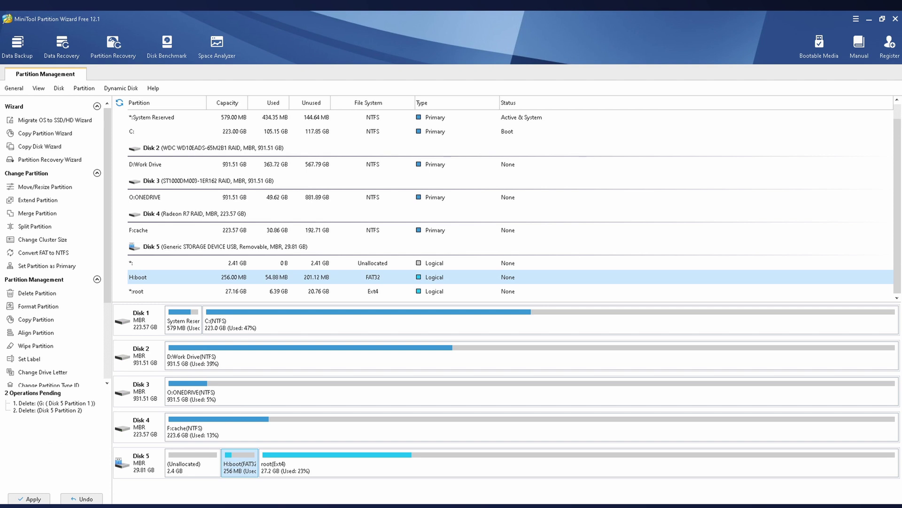
right_click(239, 463)
left_click(256, 161)
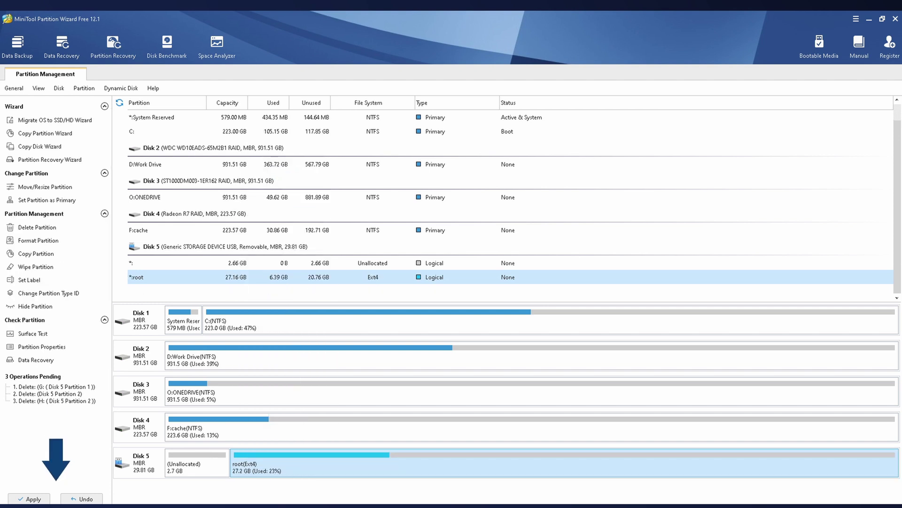
right_click(270, 470)
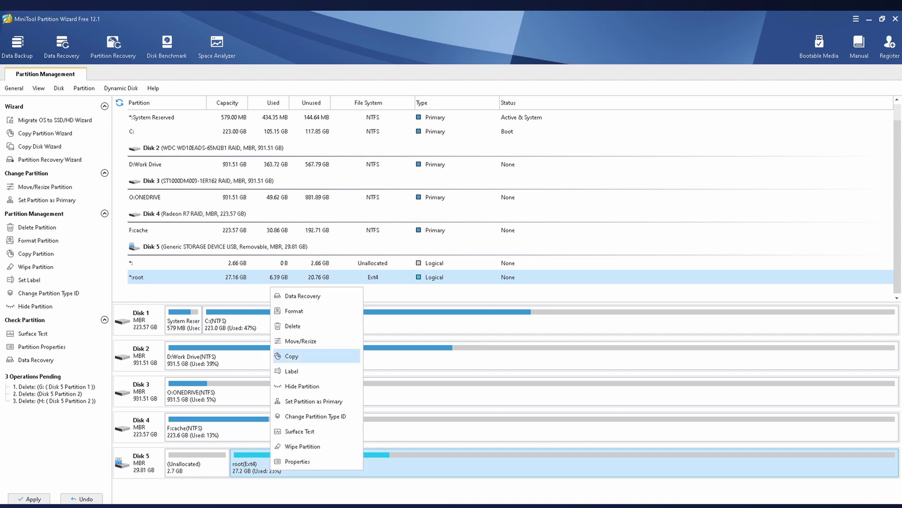
left_click(287, 325)
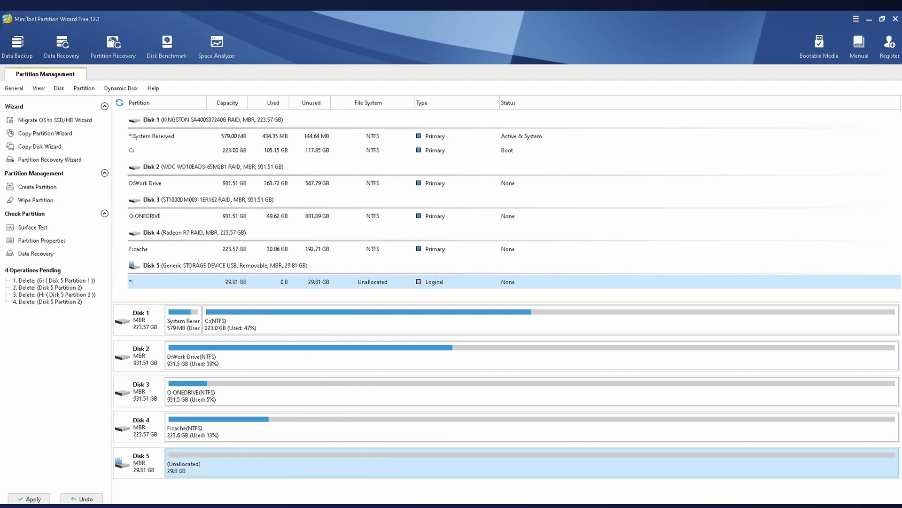
Create a primary FAT32 partition filling Disk 5's 29.81 GB unallocated space and apply the changes.
right_click(237, 460)
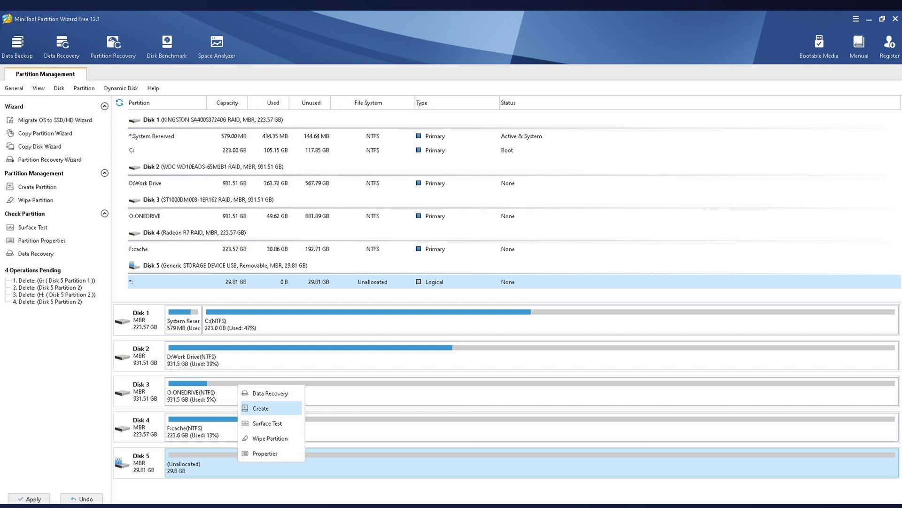
left_click(263, 408)
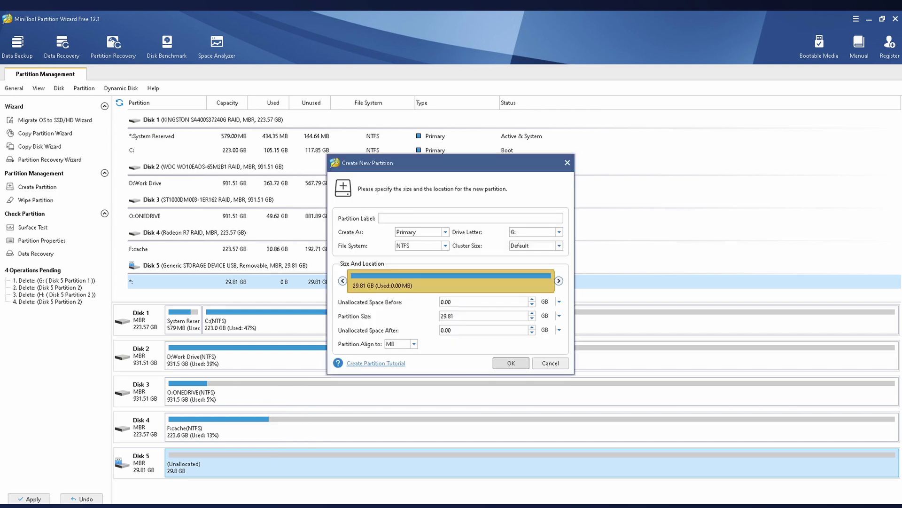
left_click(445, 232)
left_click(406, 240)
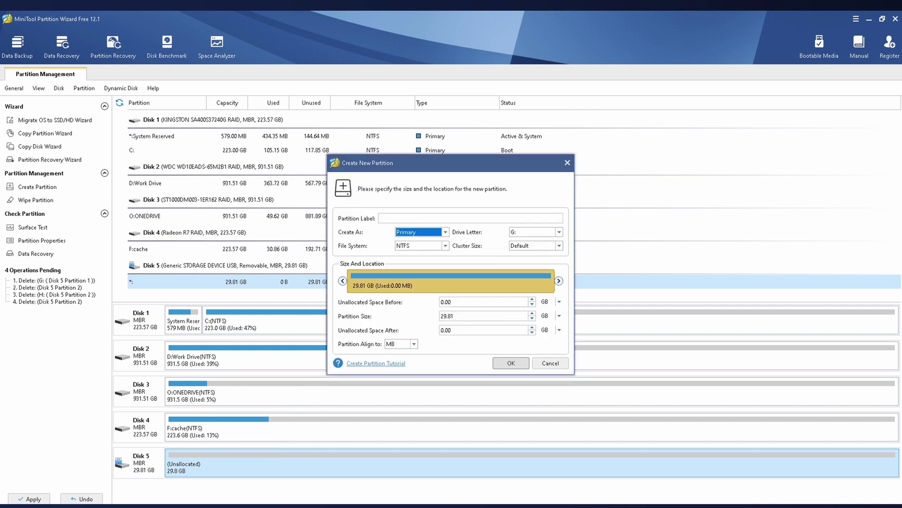
left_click(445, 245)
left_click(416, 260)
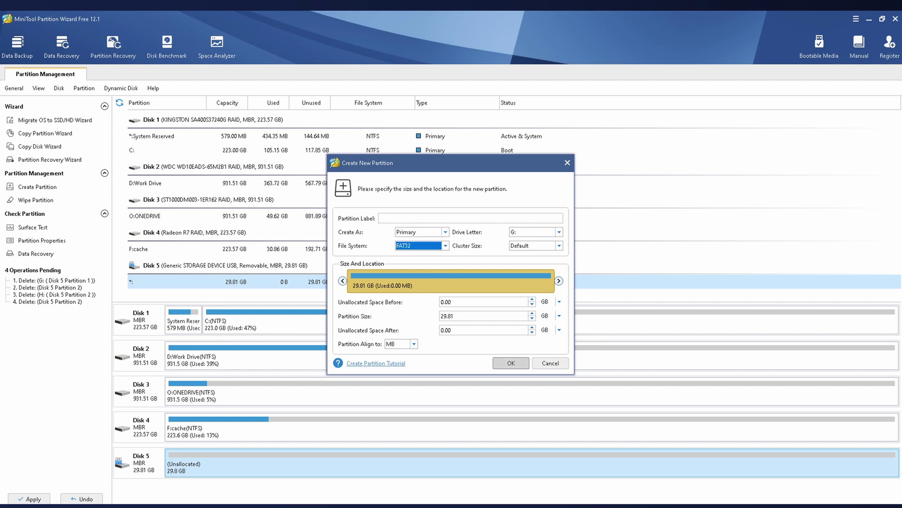
left_click(511, 363)
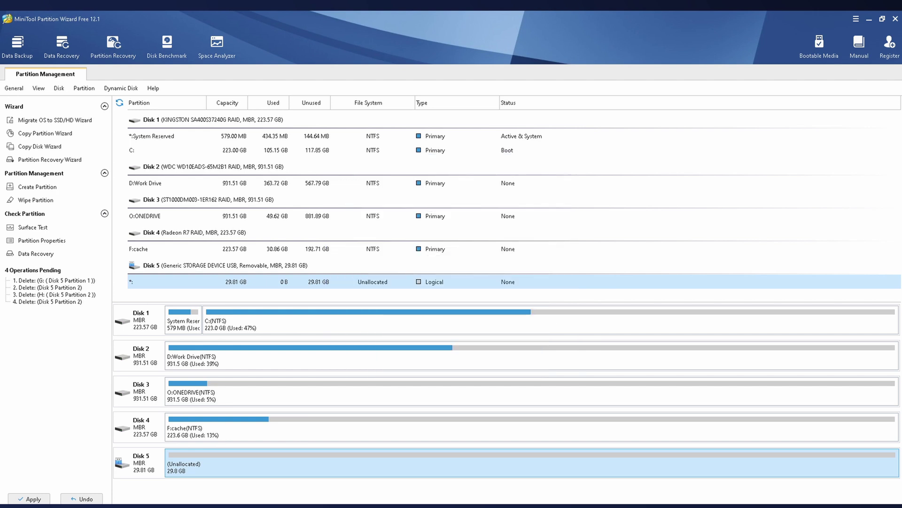
left_click(30, 498)
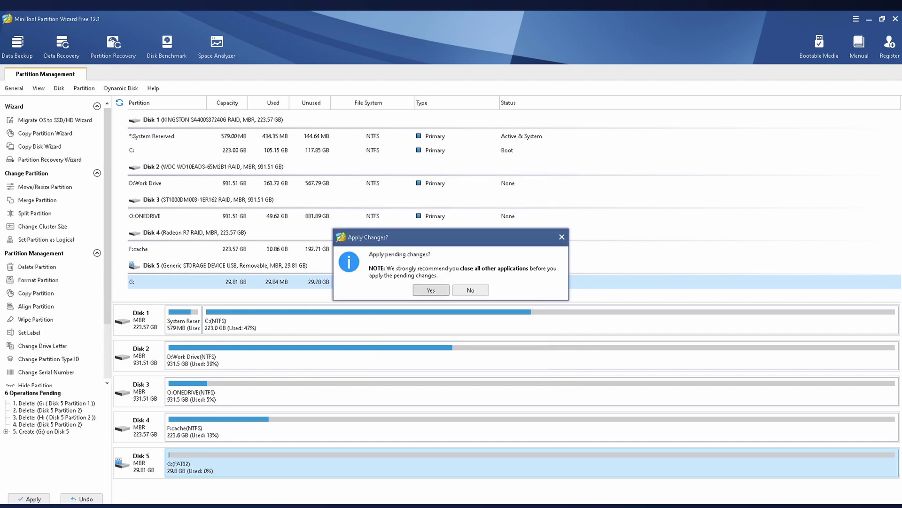
key("Return")
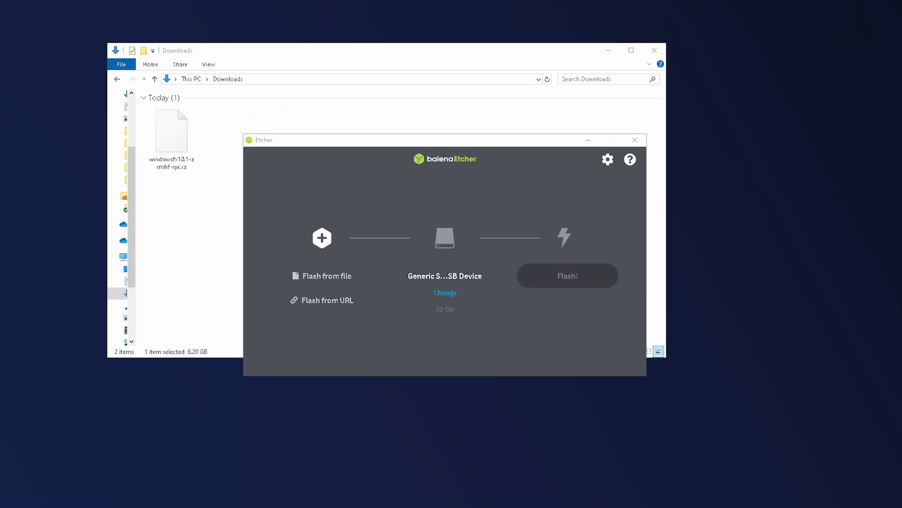
Load the windowsfx10.1-armhf-rpi.xz image into balenaEtcher as the flash source.
left_click_drag(174, 158, 323, 264)
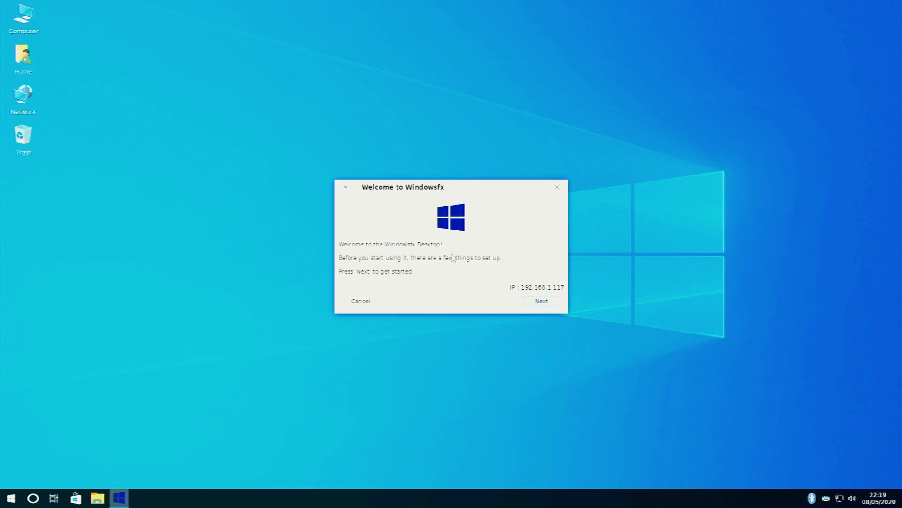
Advance the Windowsfx setup assistant to its next page.
key("Return")
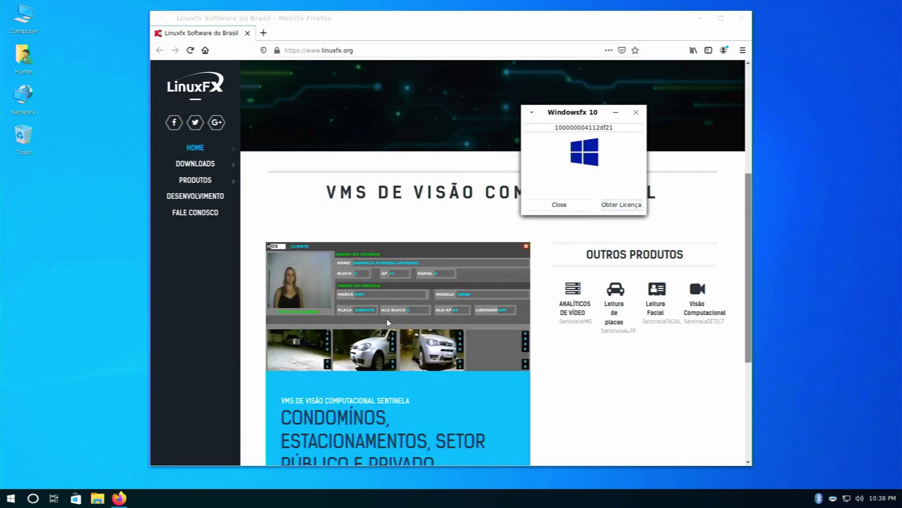
Close the Windowsfx 10 licence dialog covering Firefox.
left_click(568, 203)
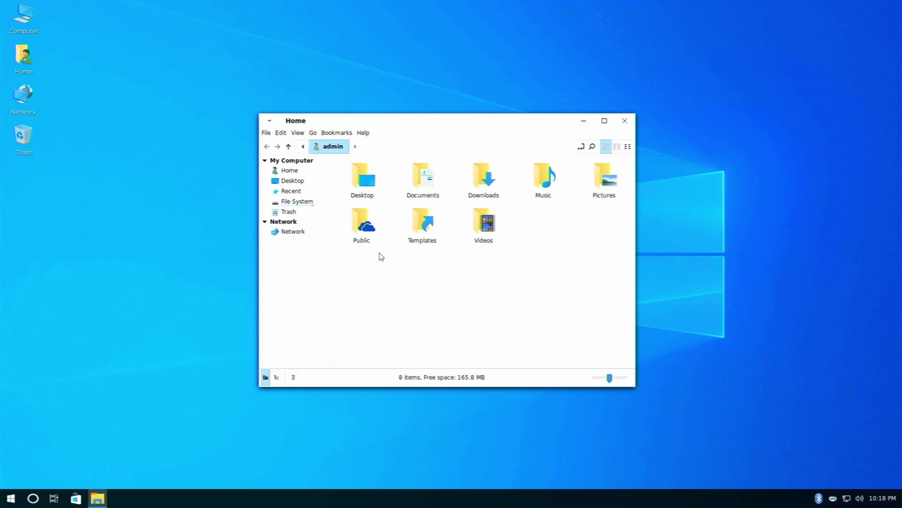
Show the Home folder, then browse the root File System in the file manager.
left_click(285, 173)
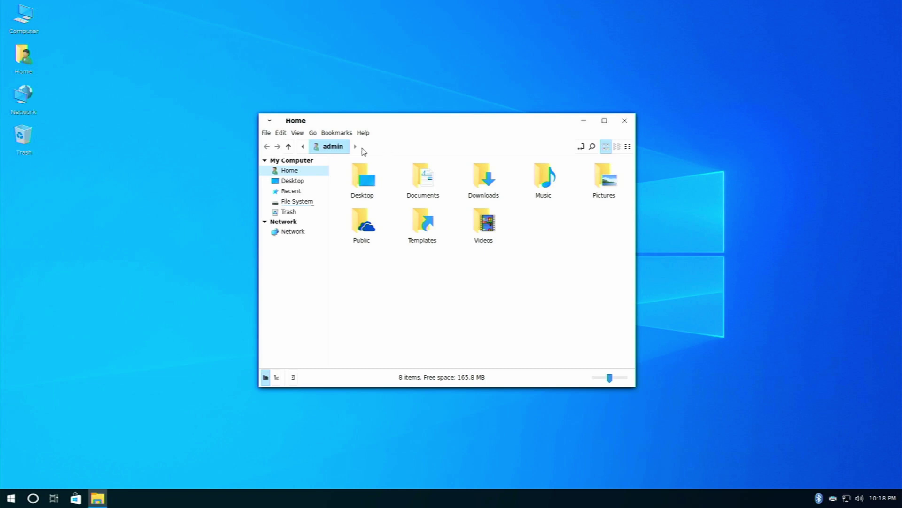
left_click(287, 202)
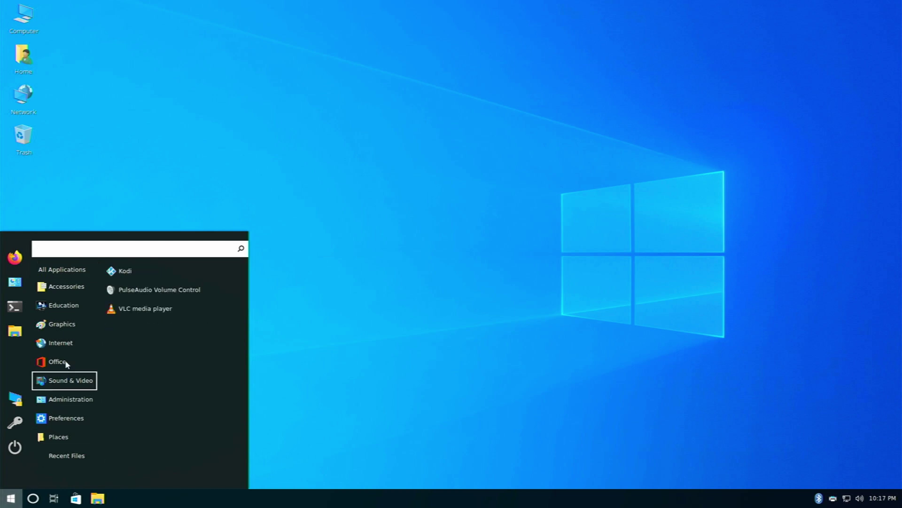
Launch the Software store from the Start menu and continue past its Let's Go Shopping welcome.
mouse_move(68, 358)
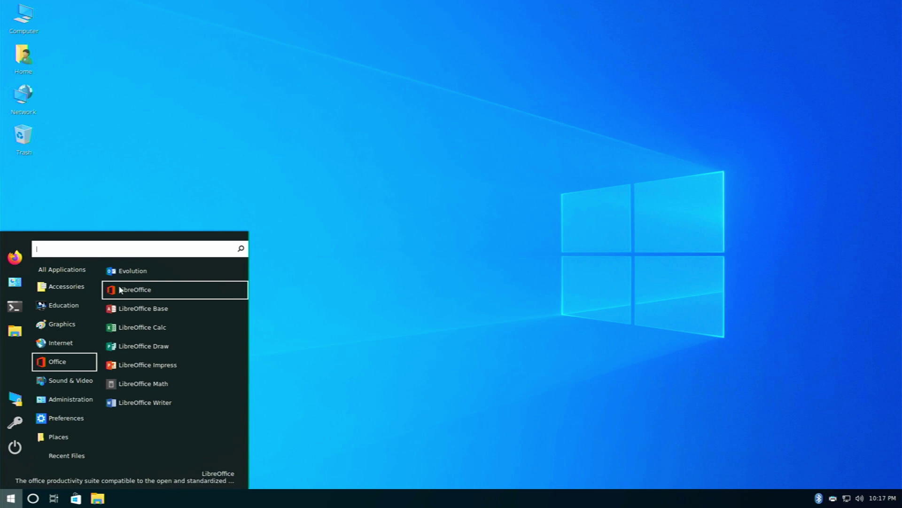
left_click(126, 272)
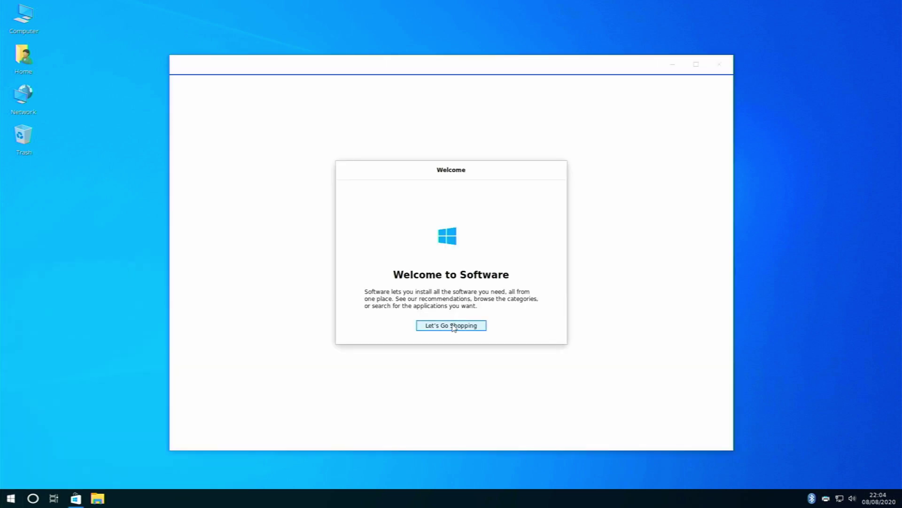
left_click(453, 326)
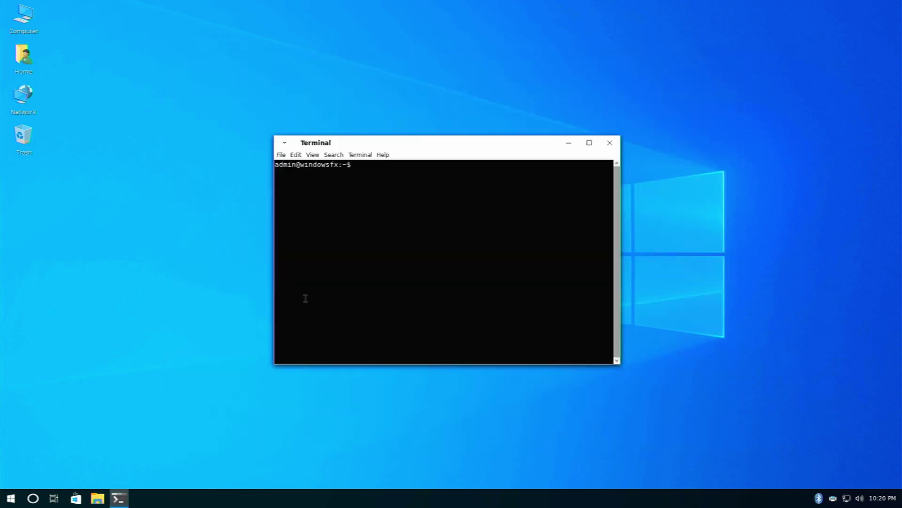
Run sudo raspi-config, install the nfs-server package, then bring up the assistant's options.
type("sudo raspi-config")
key("Return")
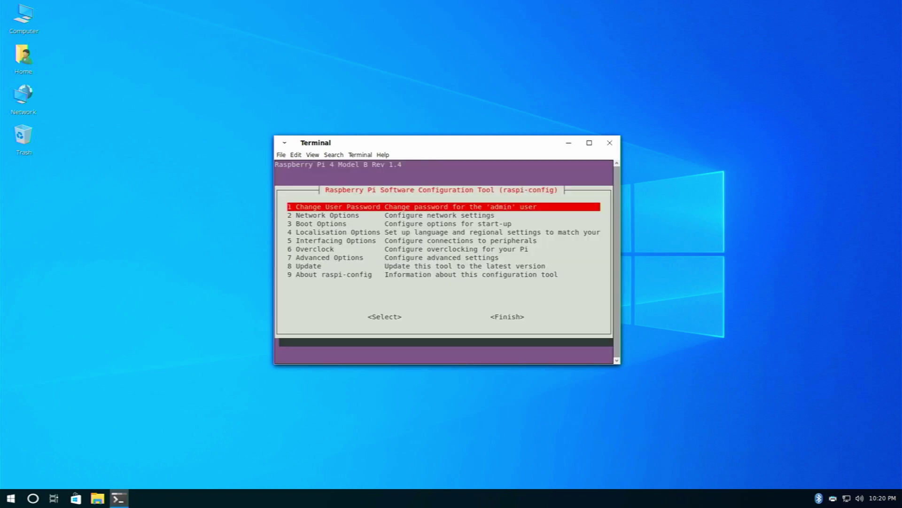
key("Return")
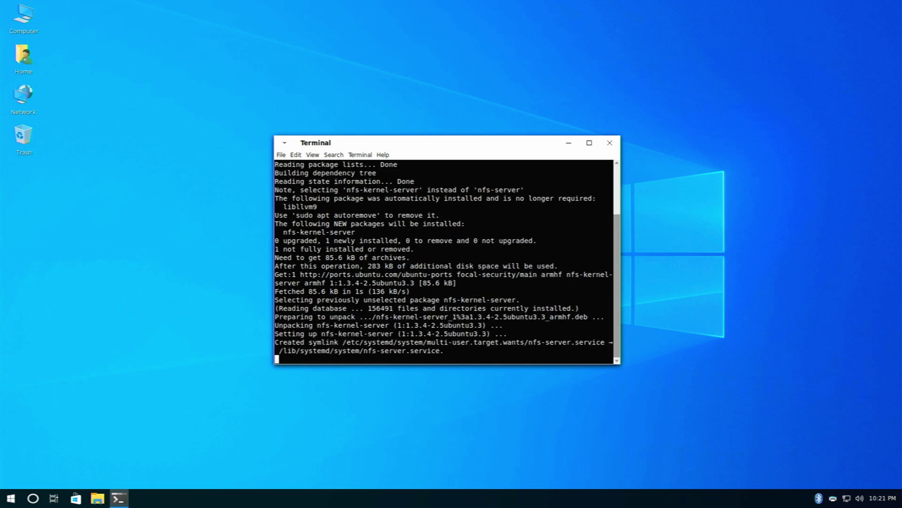
right_click(32, 499)
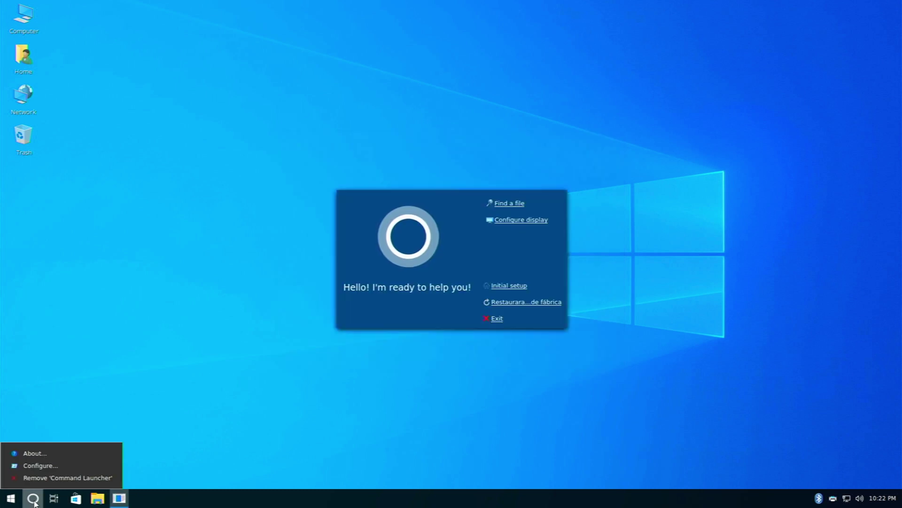
Use the assistant's Find a file to search the File System for names containing 'office'.
left_click(176, 347)
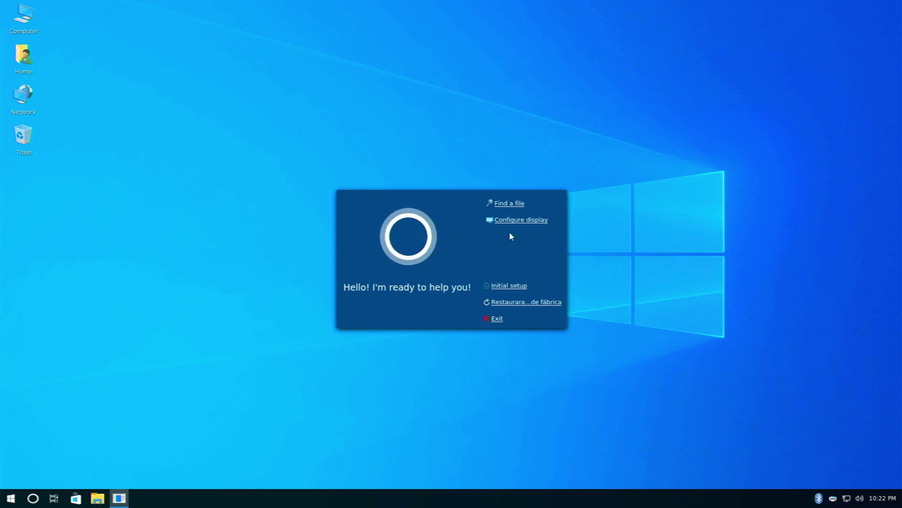
left_click(506, 205)
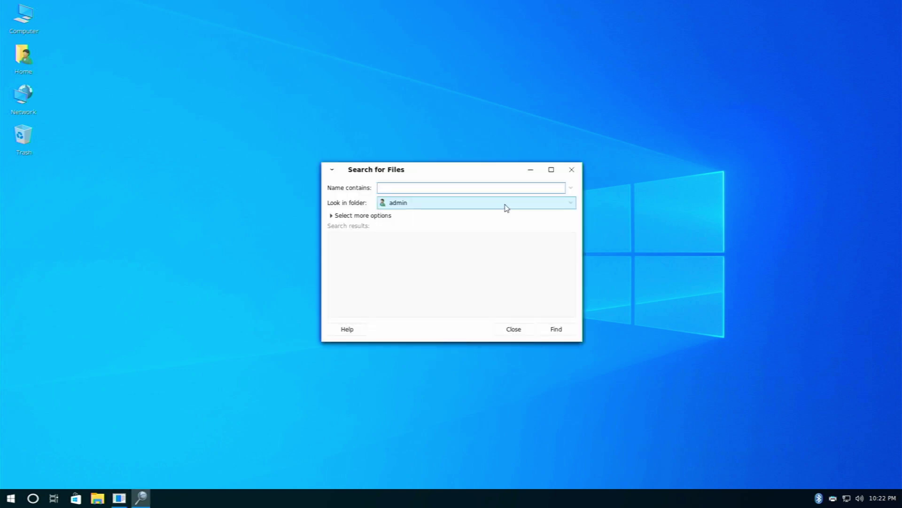
type("office")
left_click(556, 329)
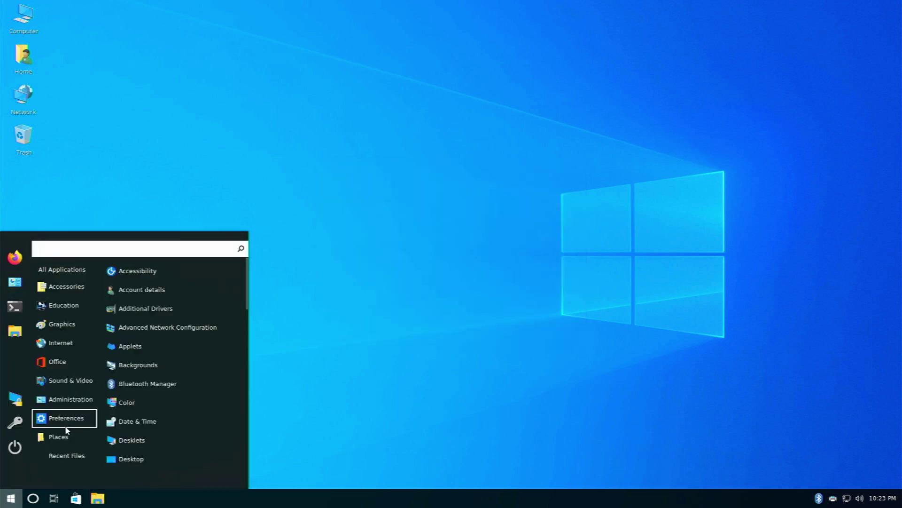
Browse the Start menu's Places shortcuts and recent files, then close the menu.
left_click(67, 431)
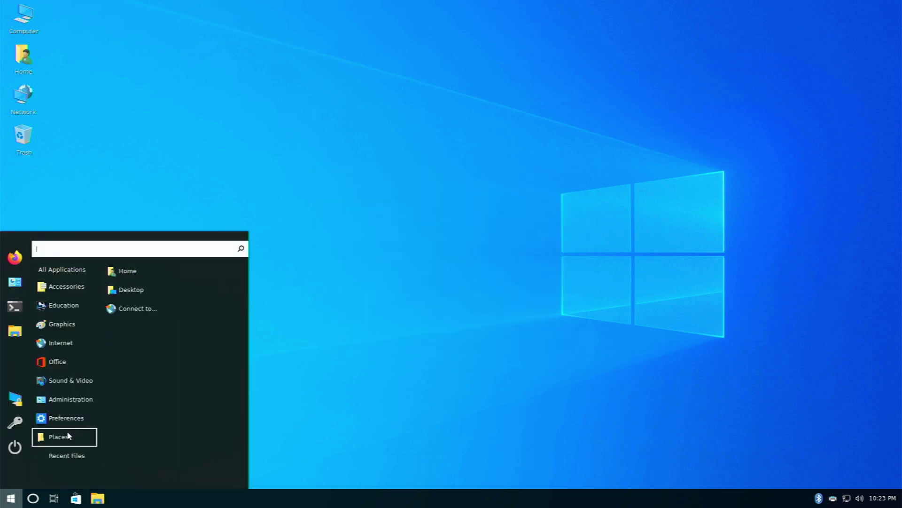
left_click(70, 451)
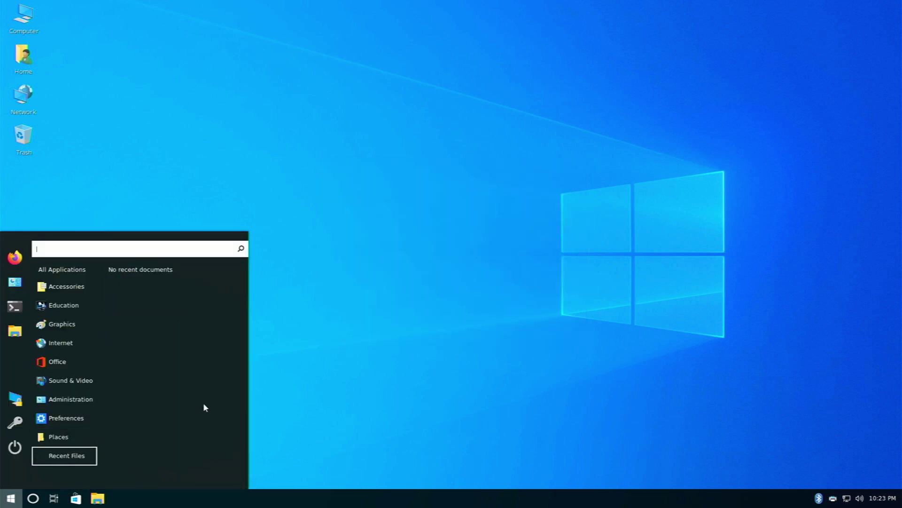
left_click(297, 363)
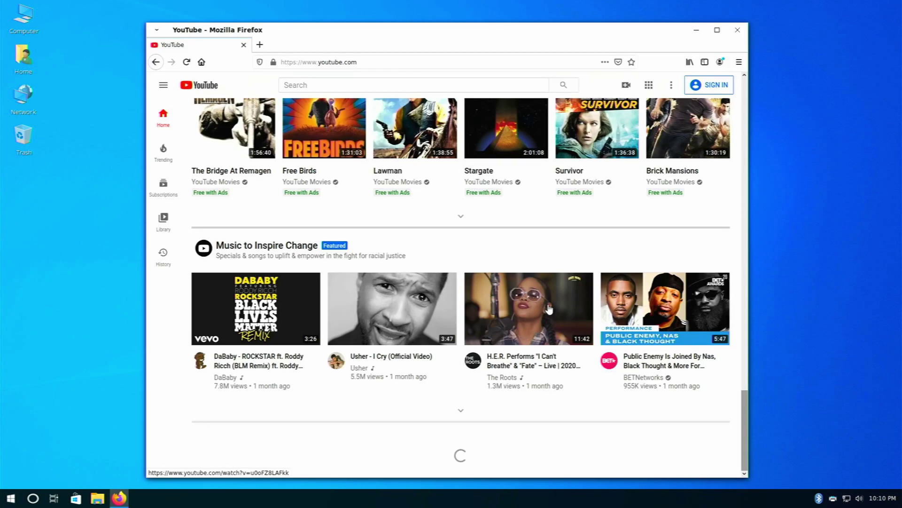
Open YouTube's Trending videos and route the audio to the Multichannel Output device.
scroll(550, 309, "up", 5)
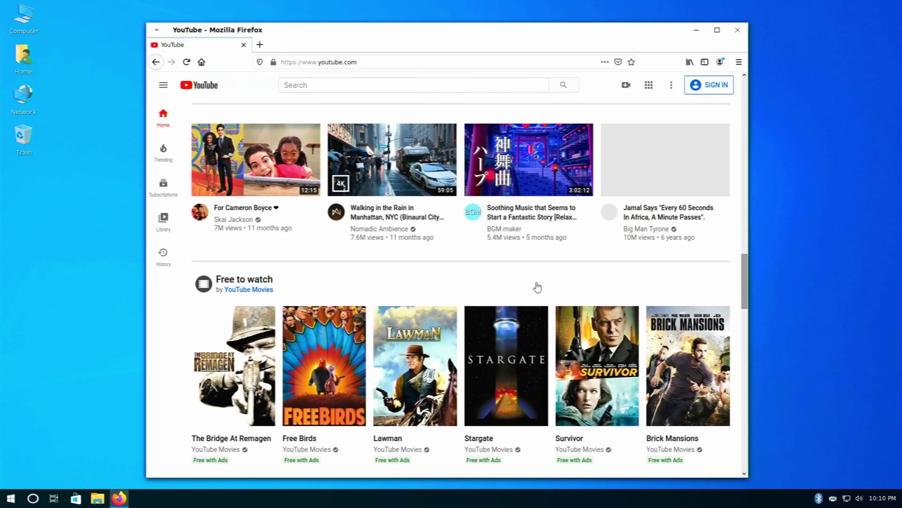
scroll(535, 291, "up", 5)
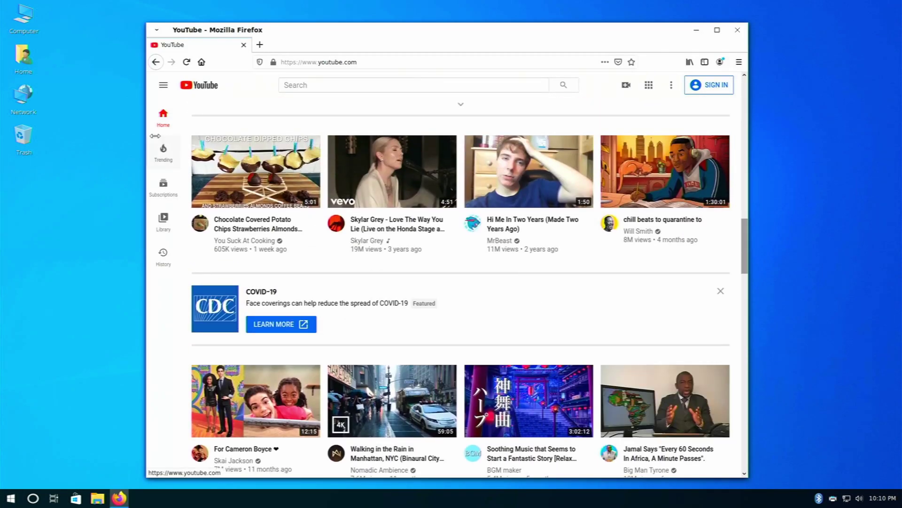
left_click(167, 163)
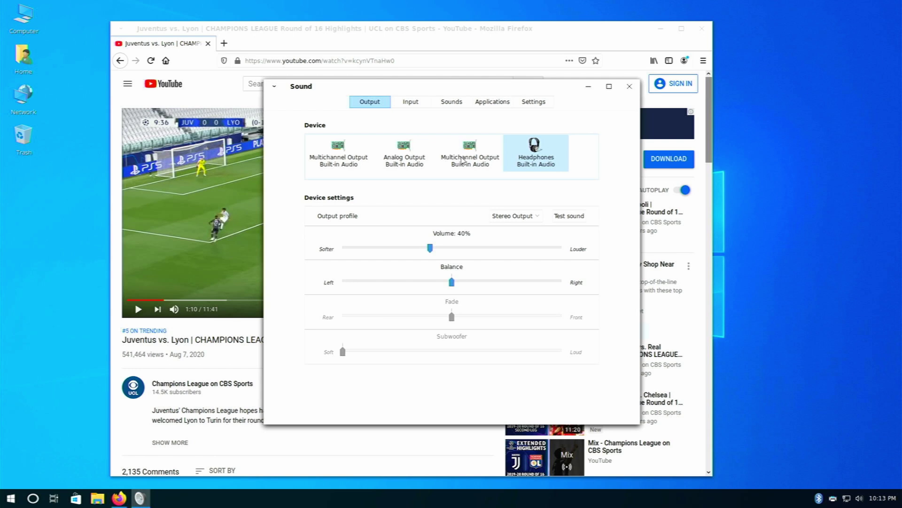
left_click(462, 161)
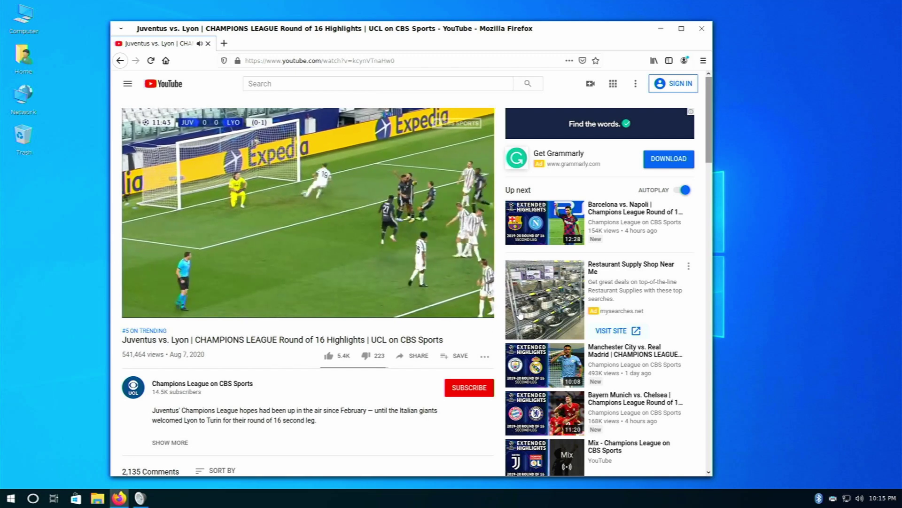
scroll(612, 339, "down", 3)
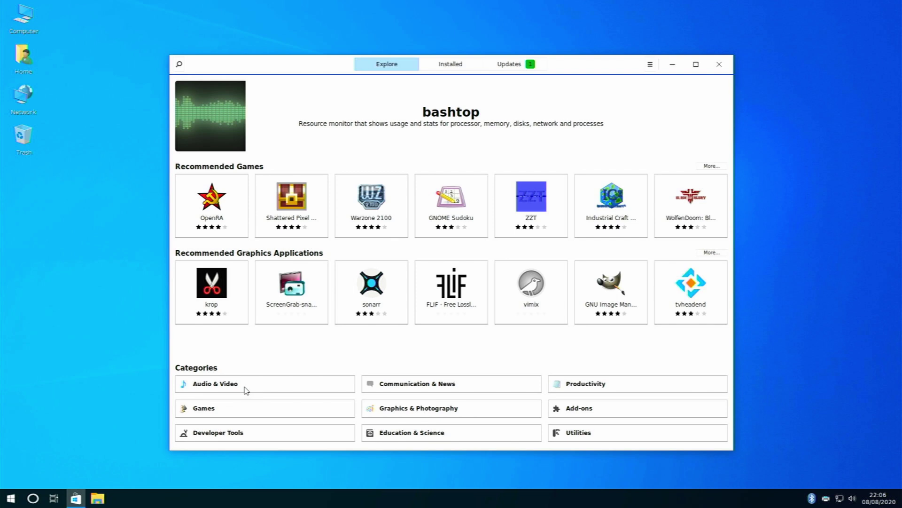
Browse the store's Audio & Video apps, including Kdenlive, OBS Studio, EasyTAG and Flowblade.
left_click(245, 389)
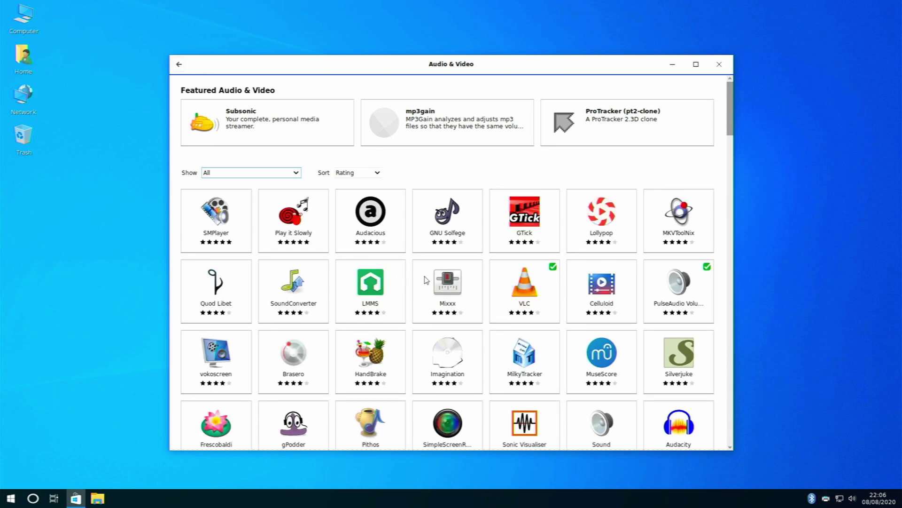
scroll(486, 269, "down", 4)
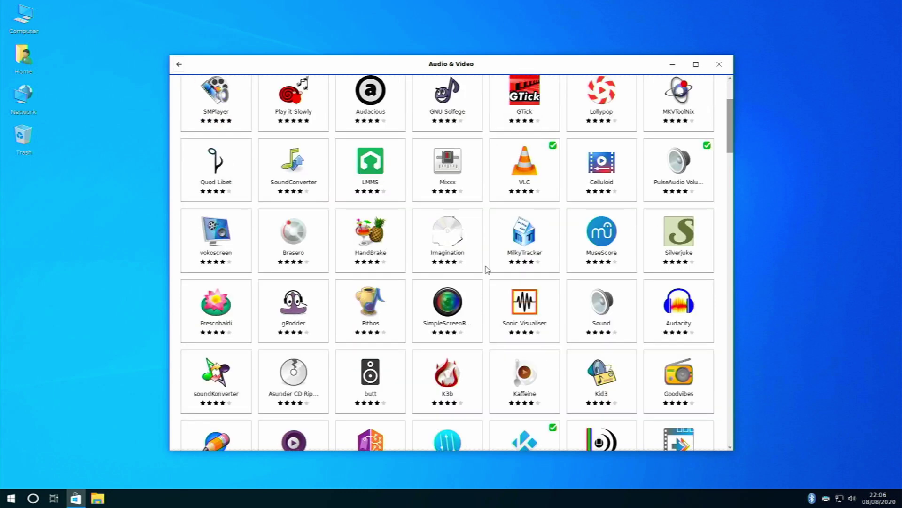
scroll(487, 269, "down", 3)
scroll(486, 268, "down", 10)
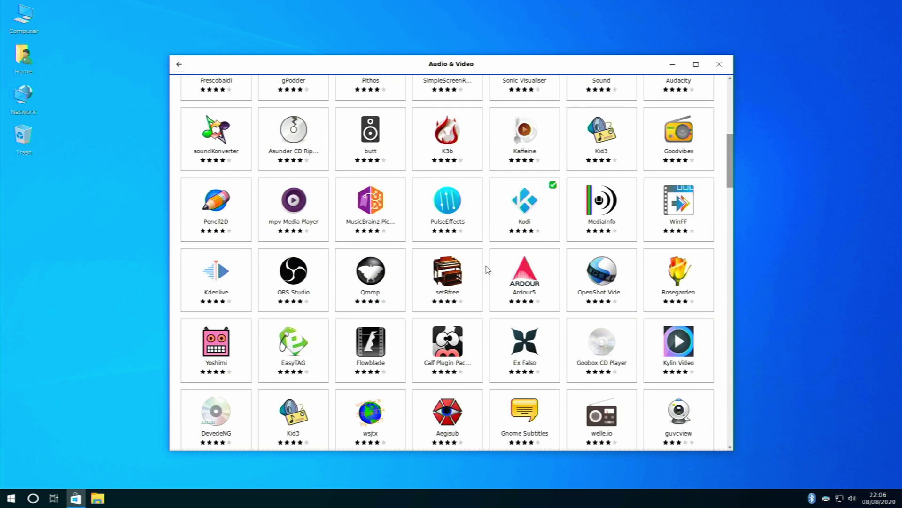
scroll(488, 270, "down", 2)
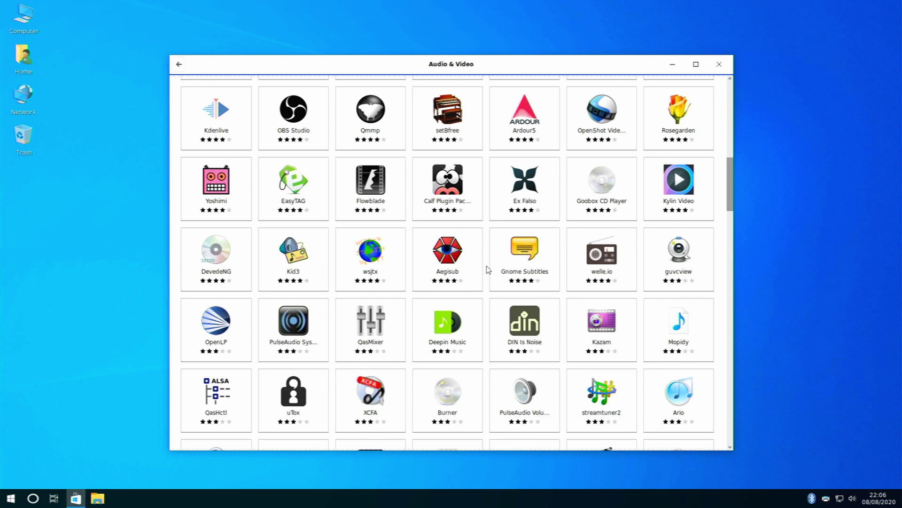
scroll(488, 269, "down", 8)
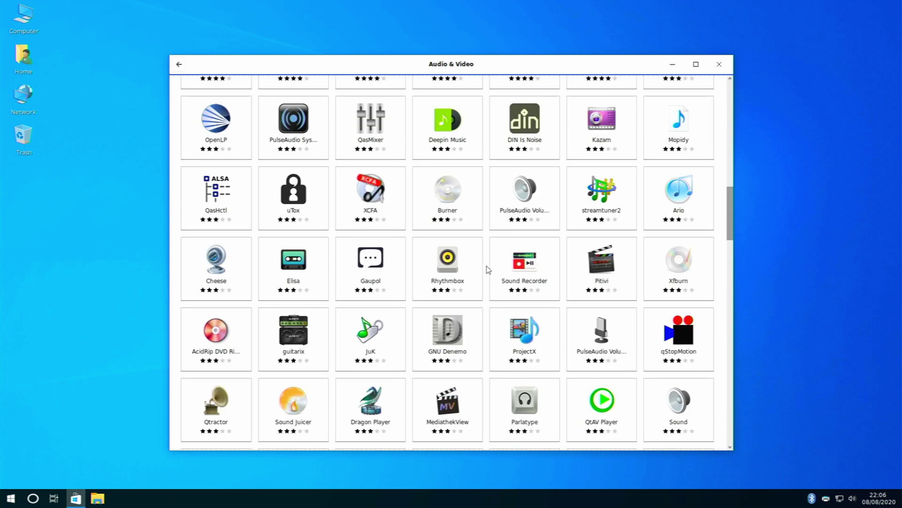
scroll(489, 269, "down", 10)
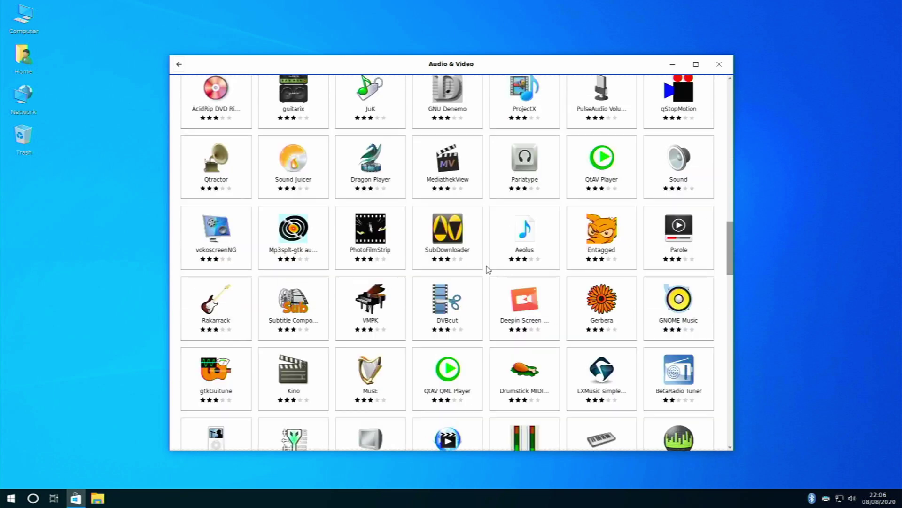
scroll(489, 269, "down", 8)
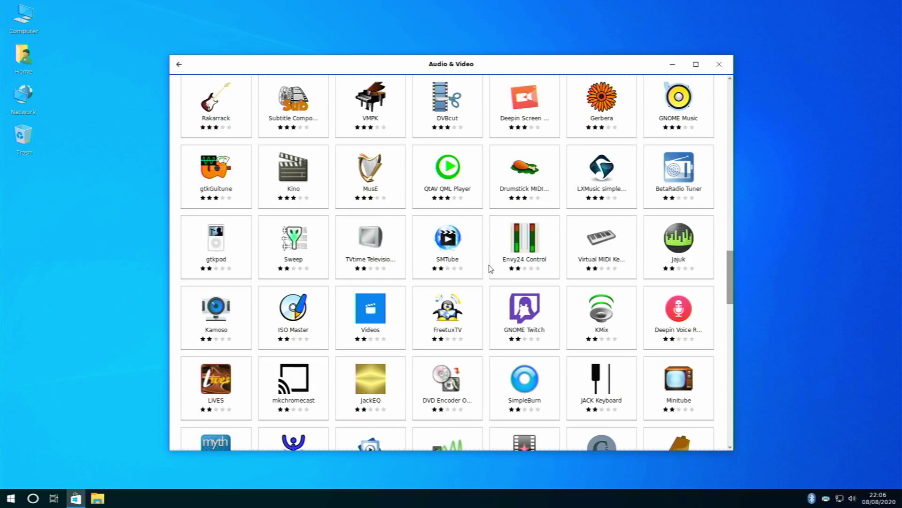
scroll(491, 269, "down", 5)
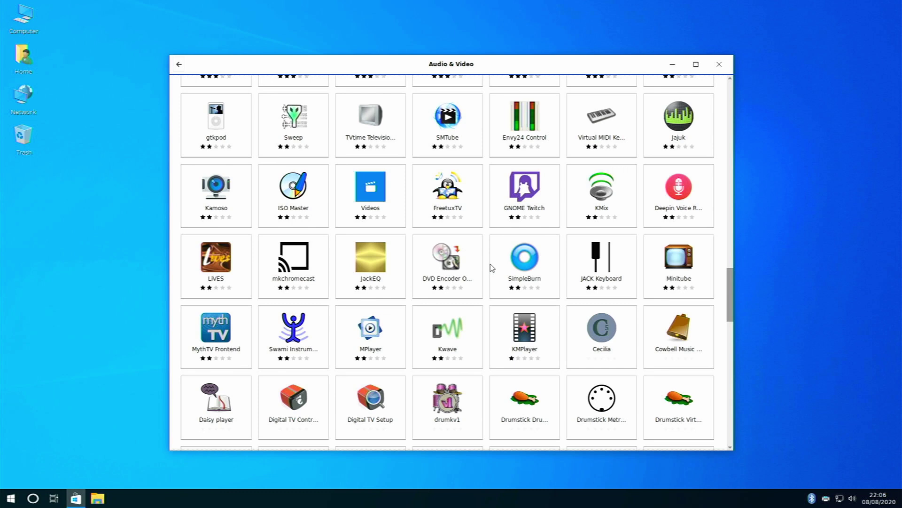
scroll(492, 268, "down", 3)
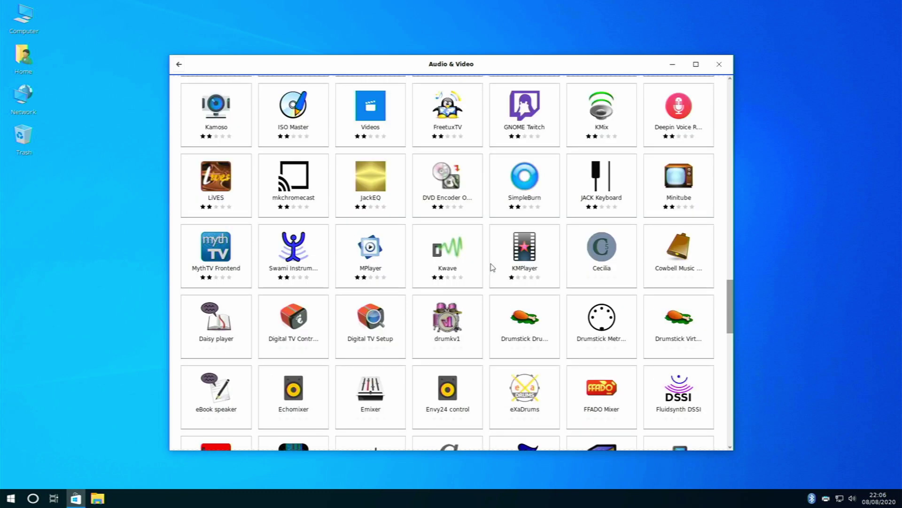
scroll(492, 267, "down", 6)
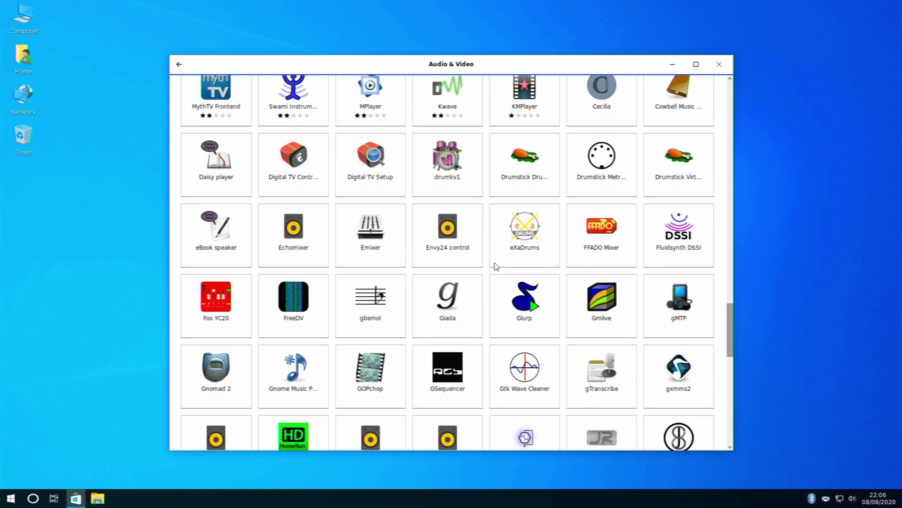
scroll(497, 267, "down", 3)
scroll(498, 267, "down", 3)
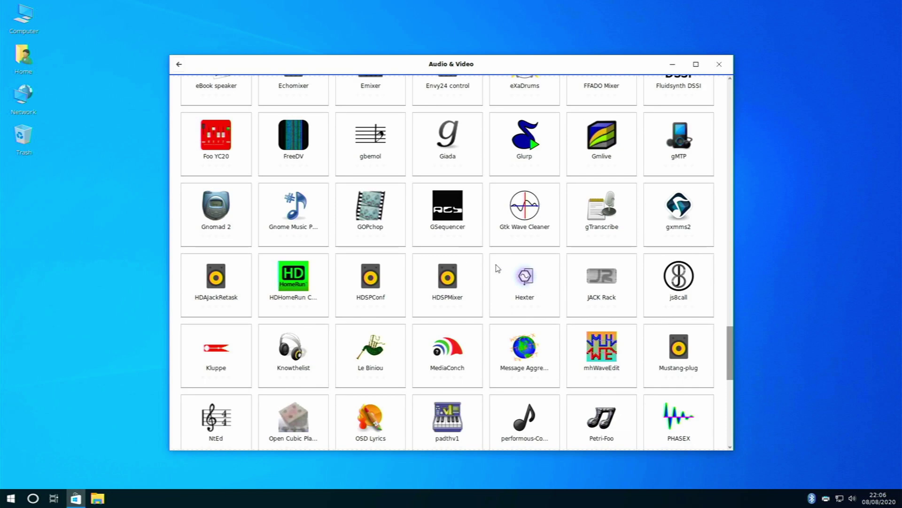
scroll(498, 268, "down", 3)
scroll(534, 272, "up", 20)
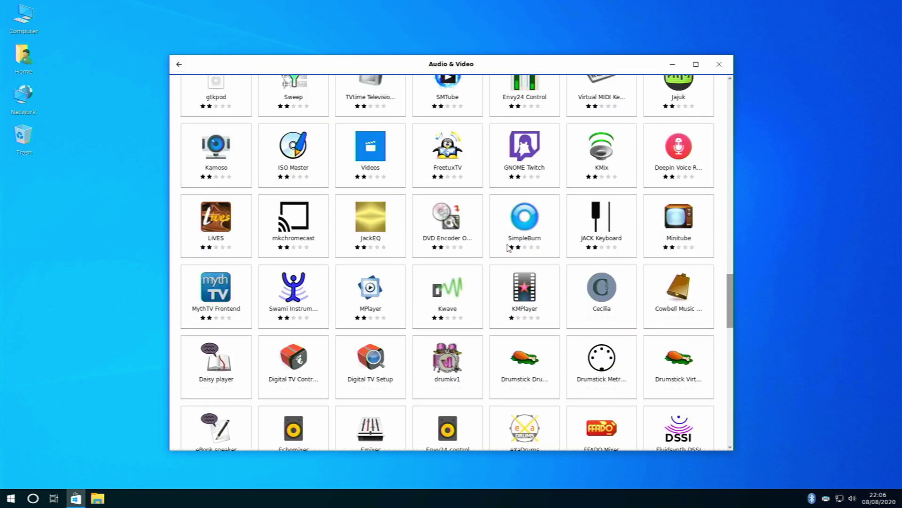
scroll(508, 241, "up", 20)
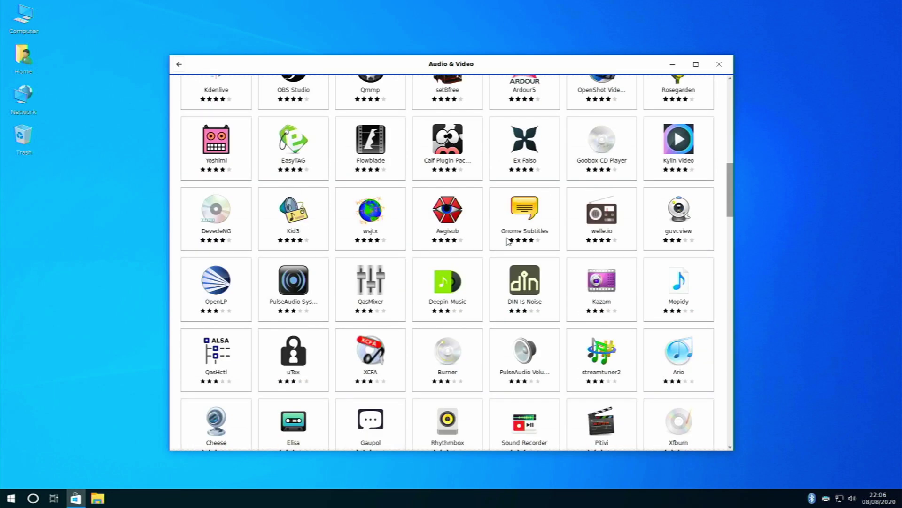